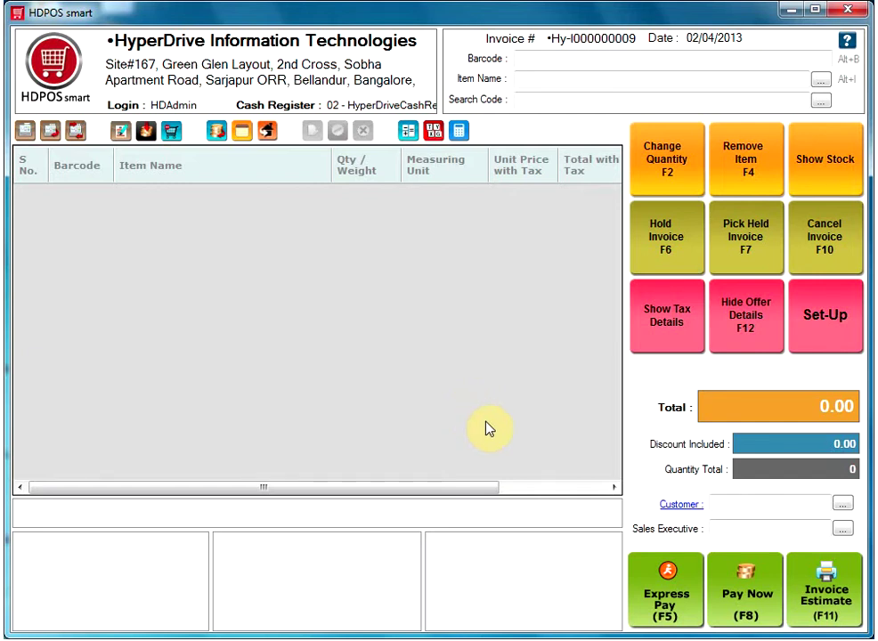
# Start a new employee record from Set-Up > Employee > Add Employee.
pyautogui.click(826, 335)
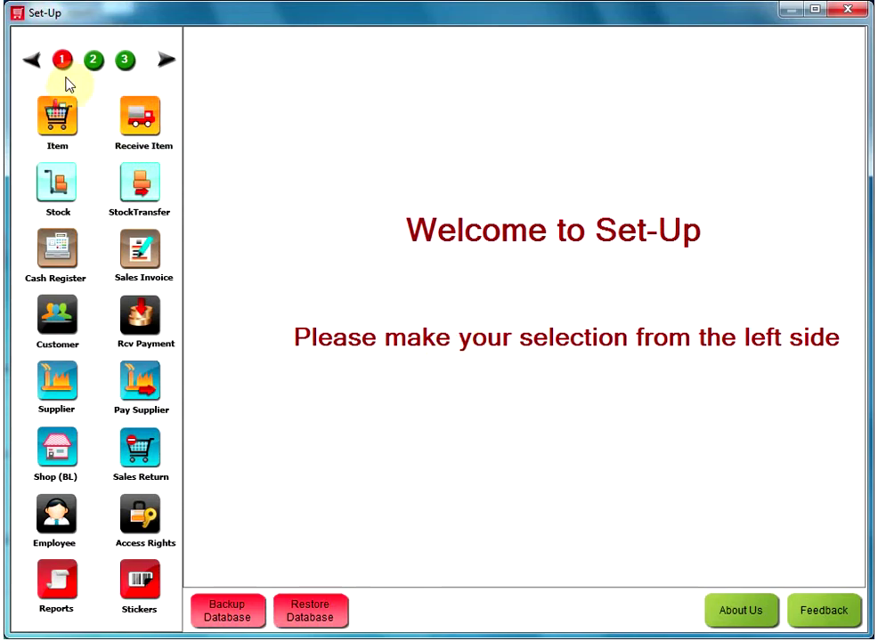
pyautogui.click(58, 524)
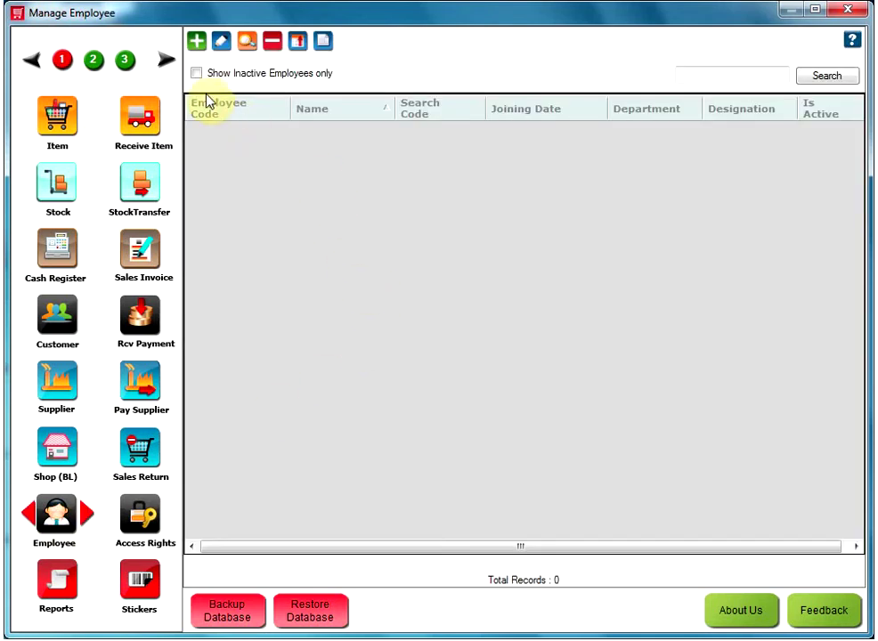
pyautogui.click(196, 47)
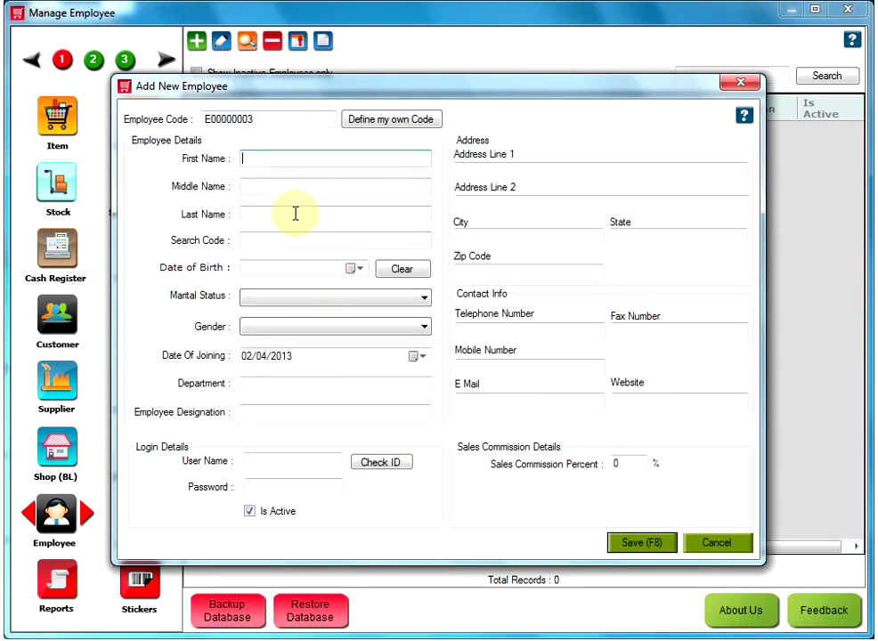
# Fill in the employee's first name and last name.
pyautogui.click(257, 160)
pyautogui.press('Tab')
pyautogui.press('Tab')
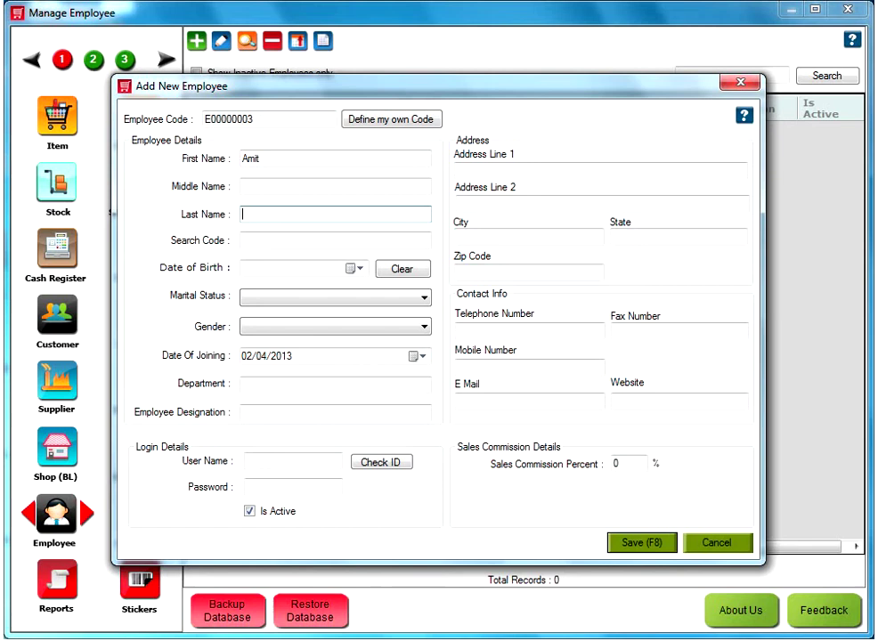
pyautogui.click(261, 241)
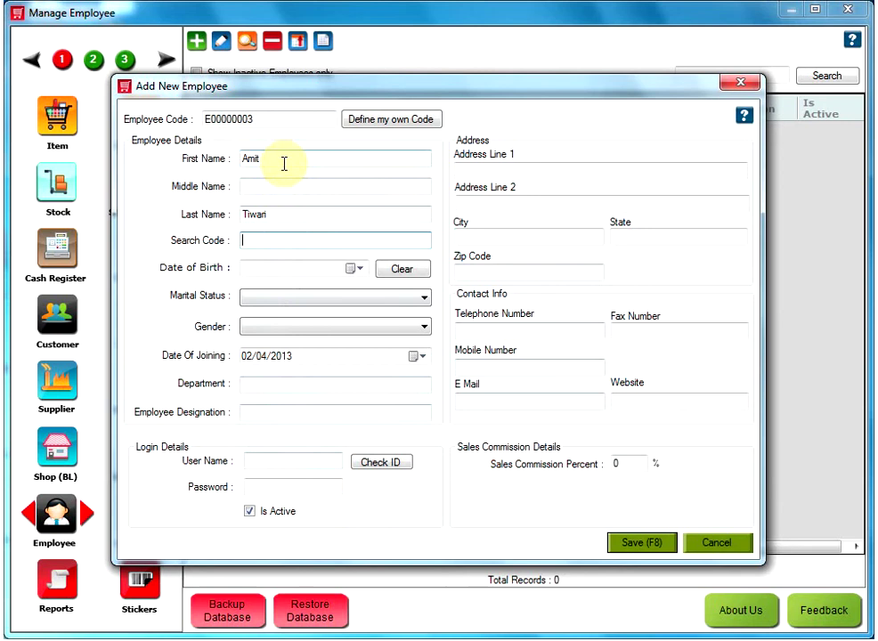
# Enter the employee's login user name and confirm it is available with Check ID.
pyautogui.click(285, 462)
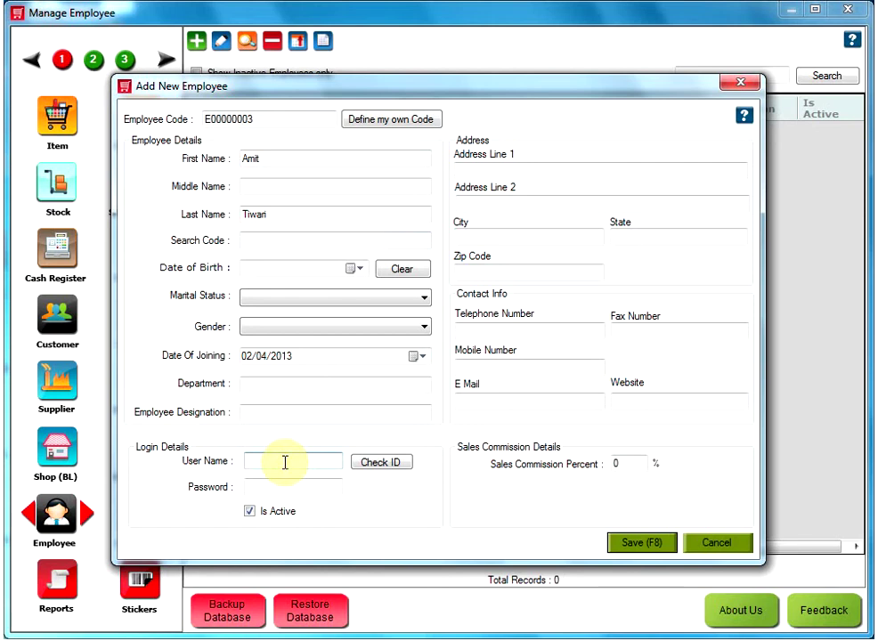
pyautogui.write('amit')
pyautogui.click(381, 464)
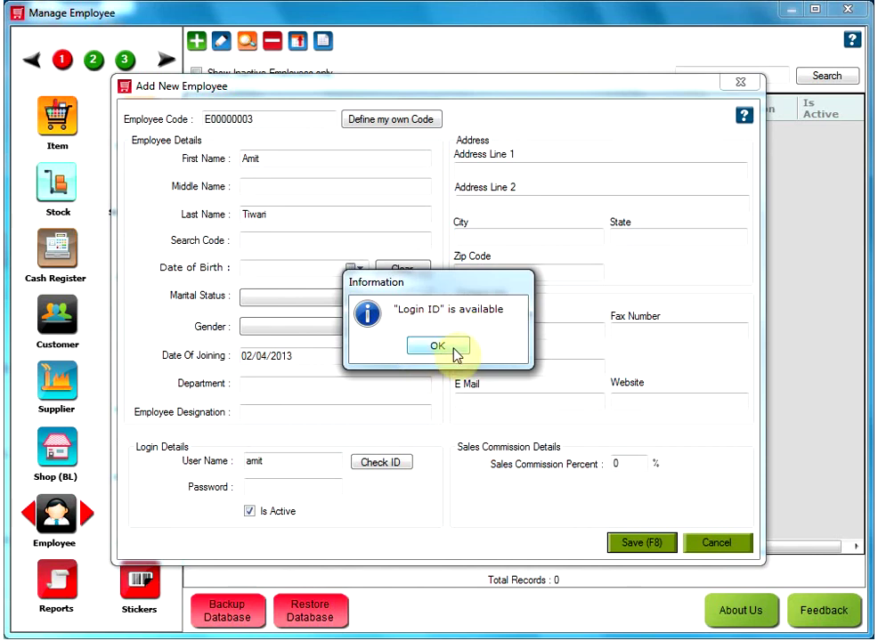
pyautogui.click(455, 353)
# Set the employee's password and save the record.
pyautogui.click(291, 485)
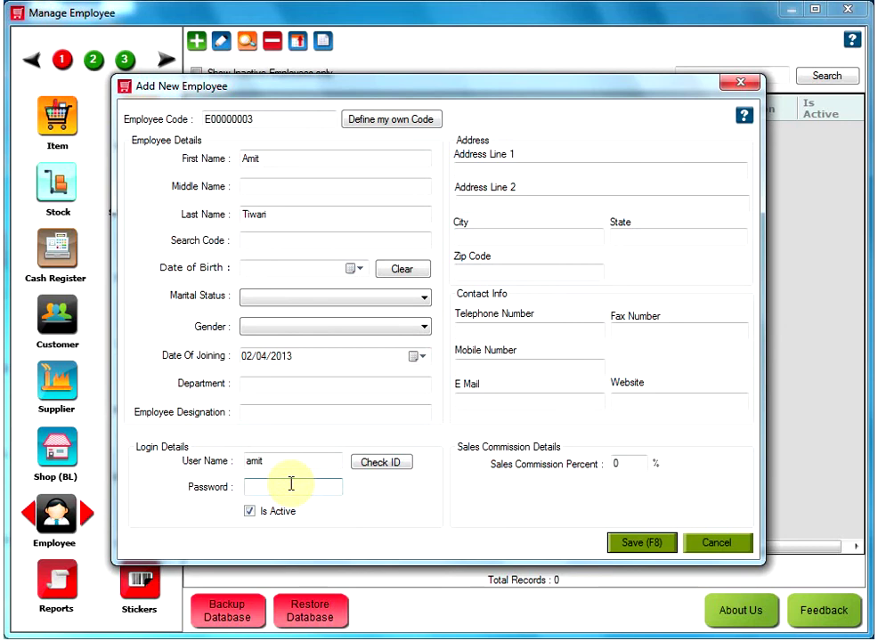
pyautogui.click(641, 545)
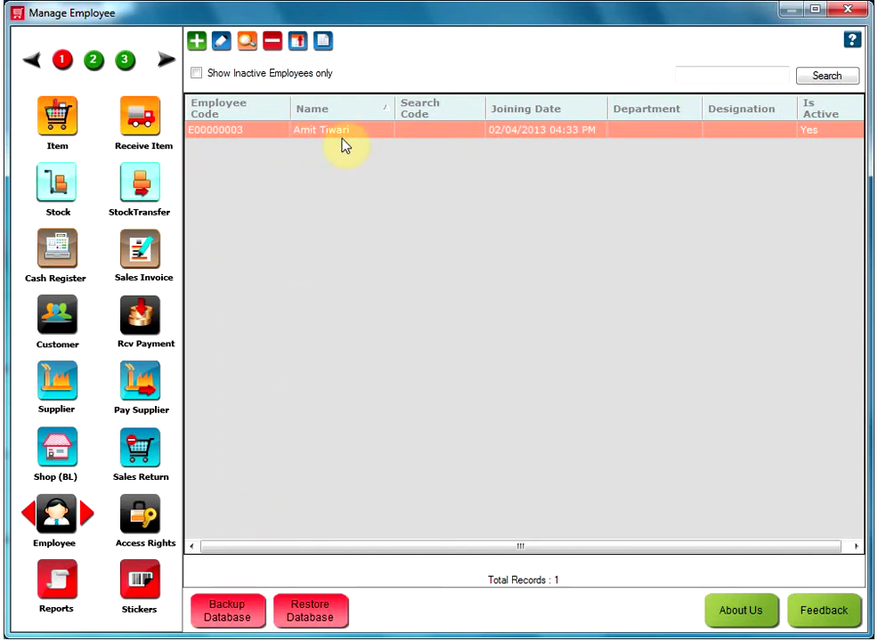
# Open Access Rights and widen the Functionalities panel.
pyautogui.click(140, 517)
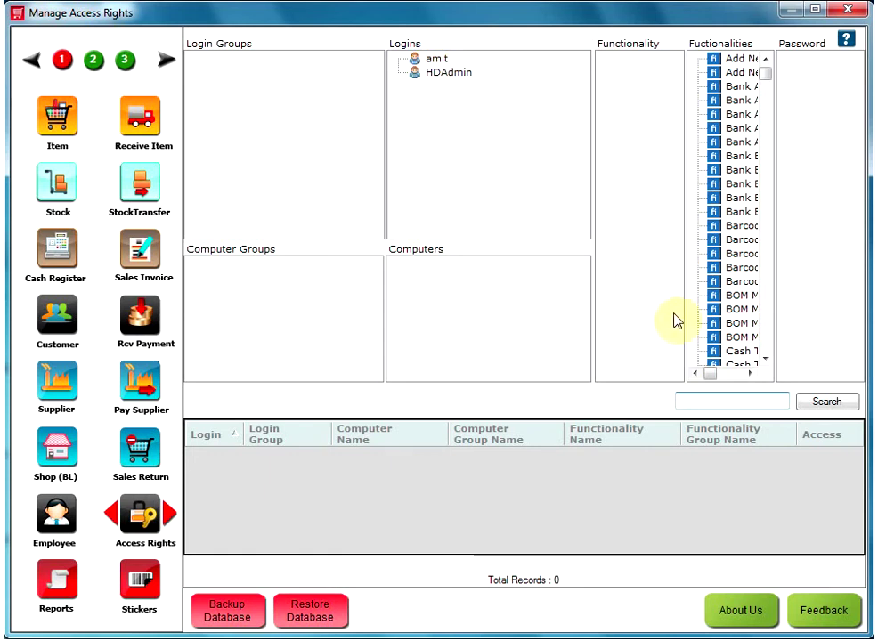
pyautogui.moveTo(684, 300); pyautogui.dragTo(668, 297)
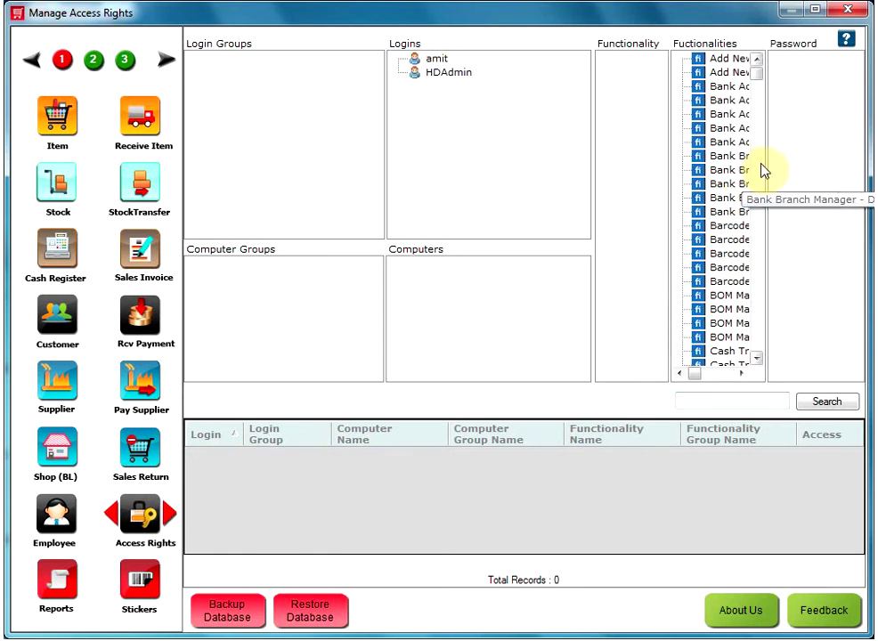
pyautogui.moveTo(767, 163); pyautogui.dragTo(810, 160)
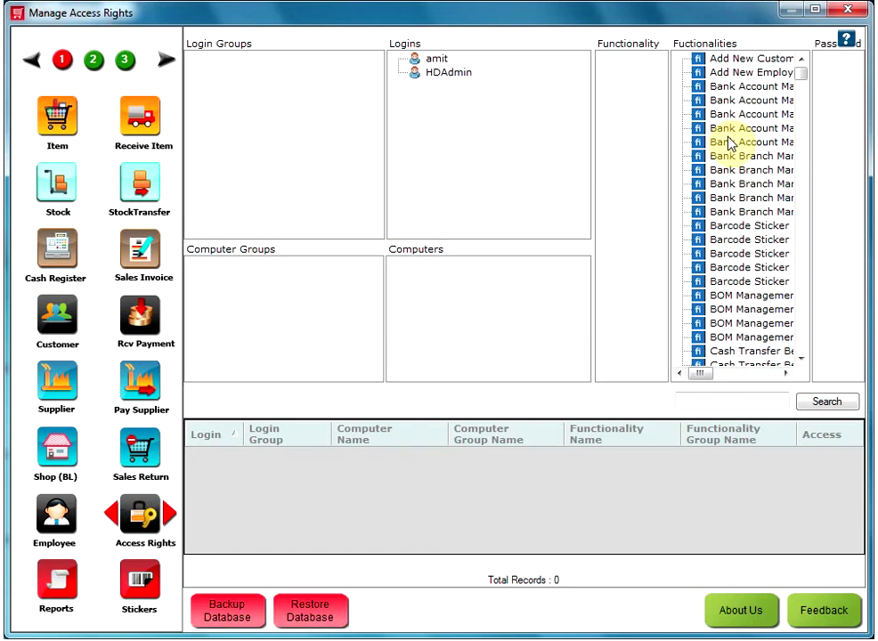
# Scroll the Functionalities list down and select POSMain - Set Up.
pyautogui.click(734, 256)
pyautogui.scroll(-3, 732, 276)
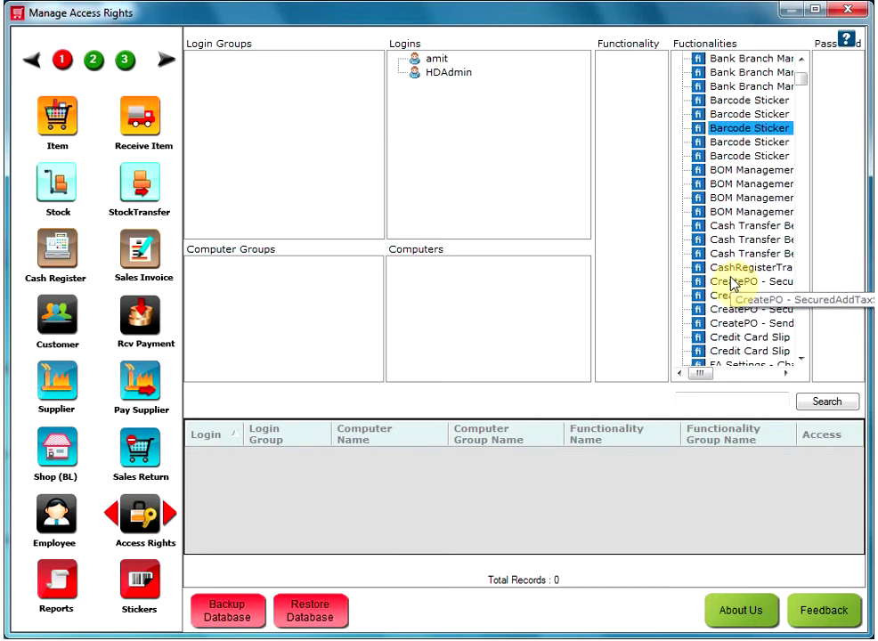
pyautogui.scroll(-5, 730, 298)
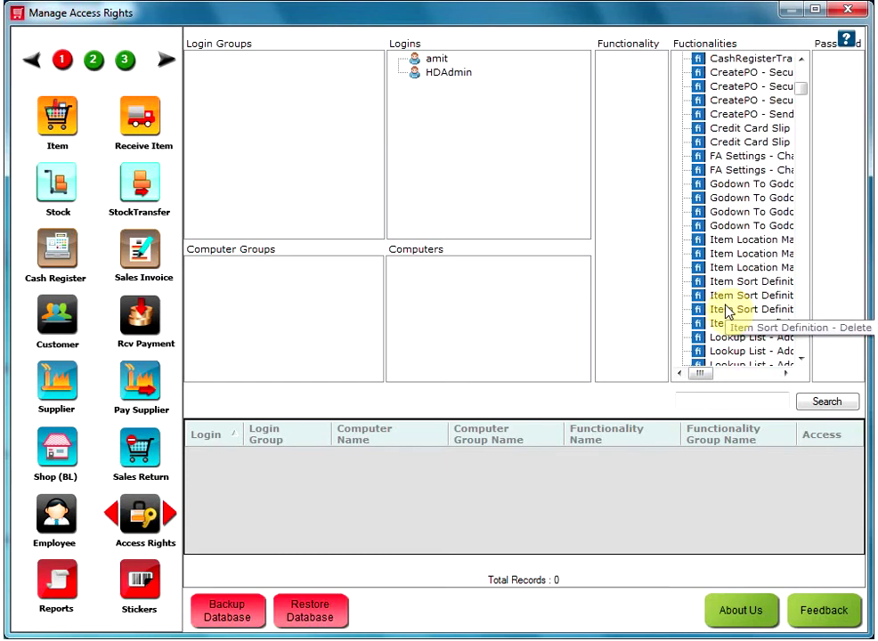
pyautogui.scroll(-1, 731, 317)
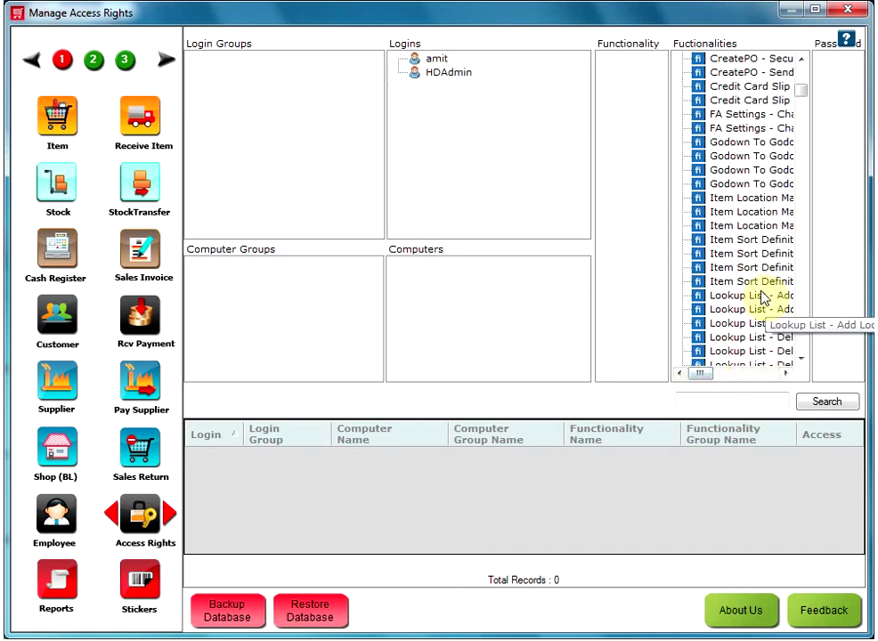
pyautogui.click(712, 296)
pyautogui.scroll(-10, 756, 303)
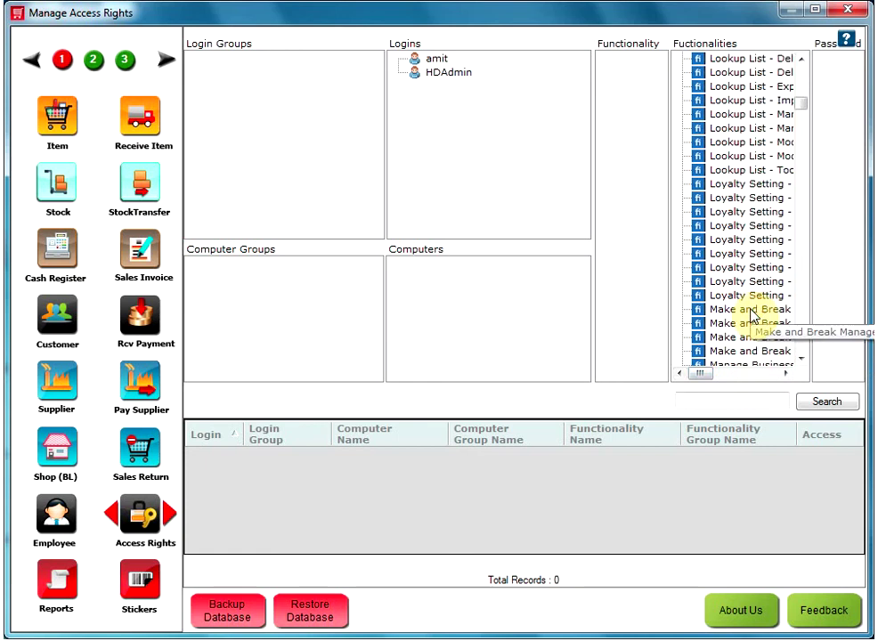
pyautogui.scroll(-10, 749, 323)
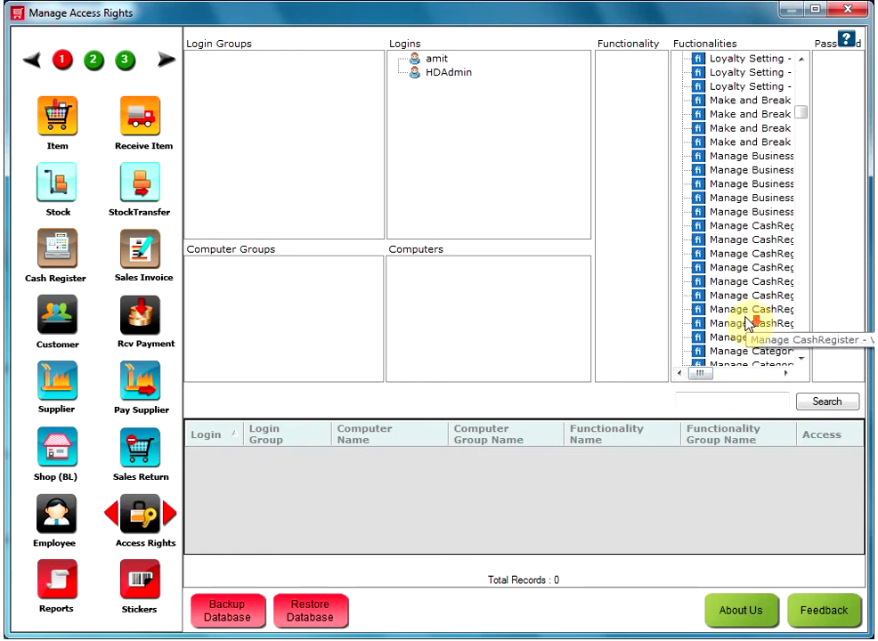
pyautogui.scroll(-1, 772, 338)
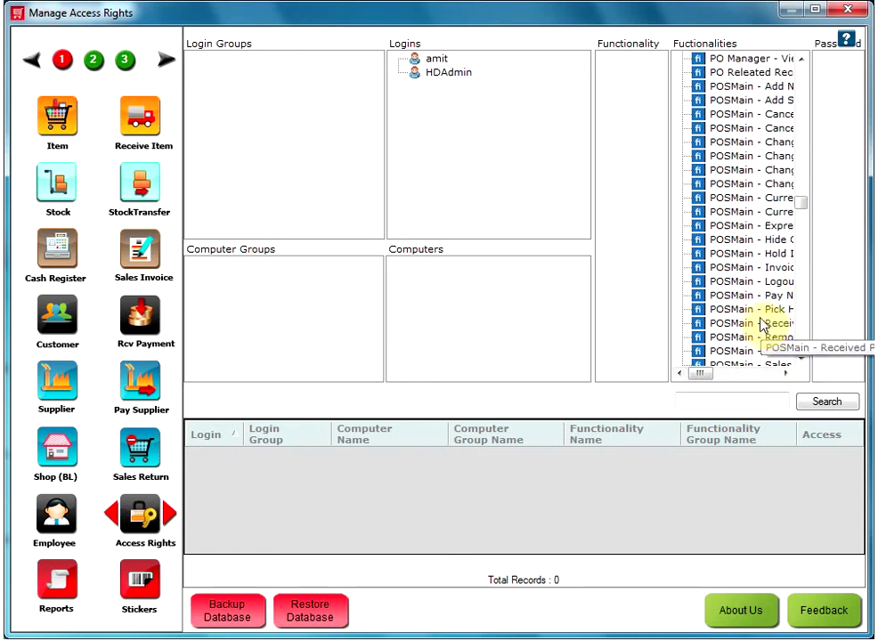
pyautogui.moveTo(671, 282); pyautogui.dragTo(634, 293)
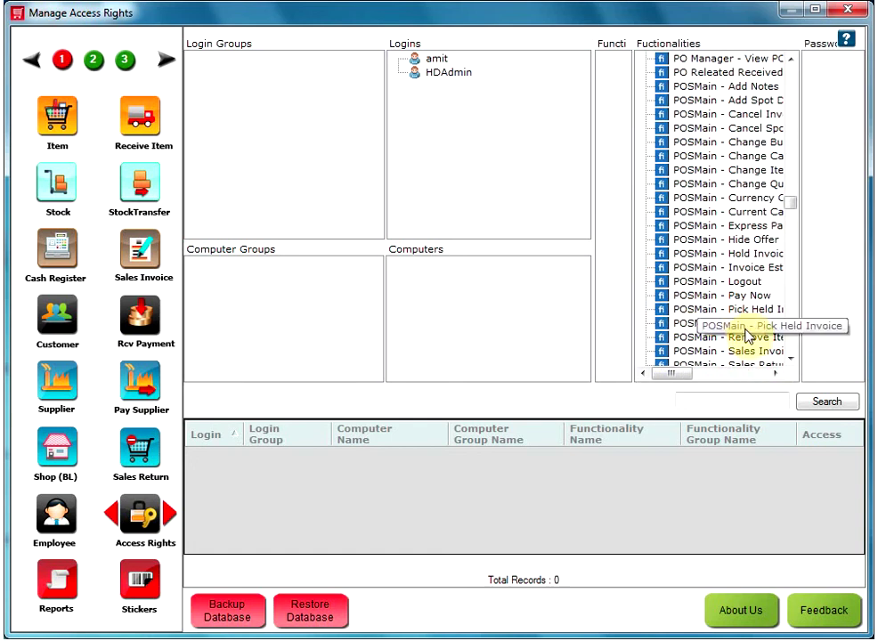
pyautogui.click(739, 337)
pyautogui.scroll(-2, 743, 335)
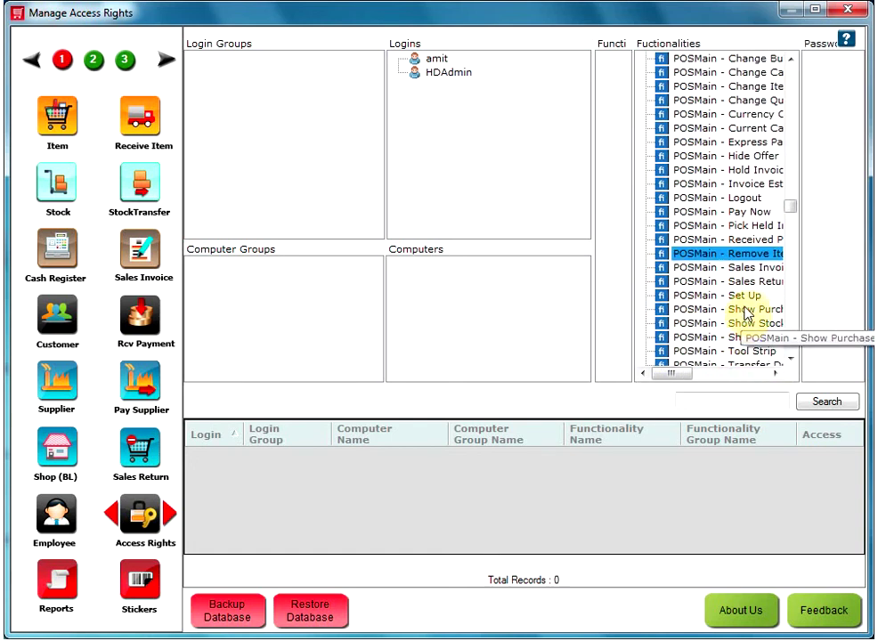
pyautogui.click(745, 298)
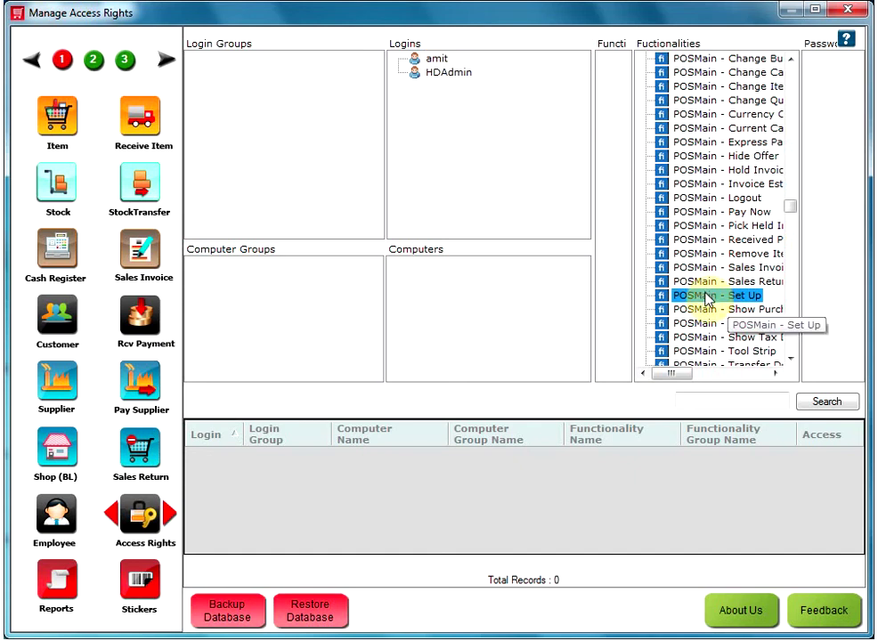
# Assign POSMain - Set Up to the new login and set it to Do Not Allow Access.
pyautogui.moveTo(707, 298); pyautogui.dragTo(438, 68)
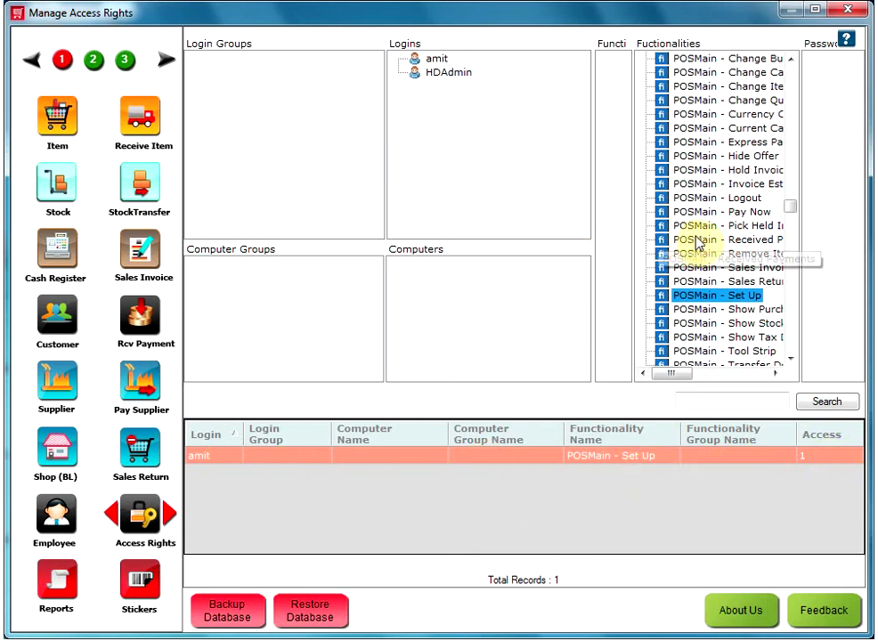
pyautogui.rightClick(493, 460)
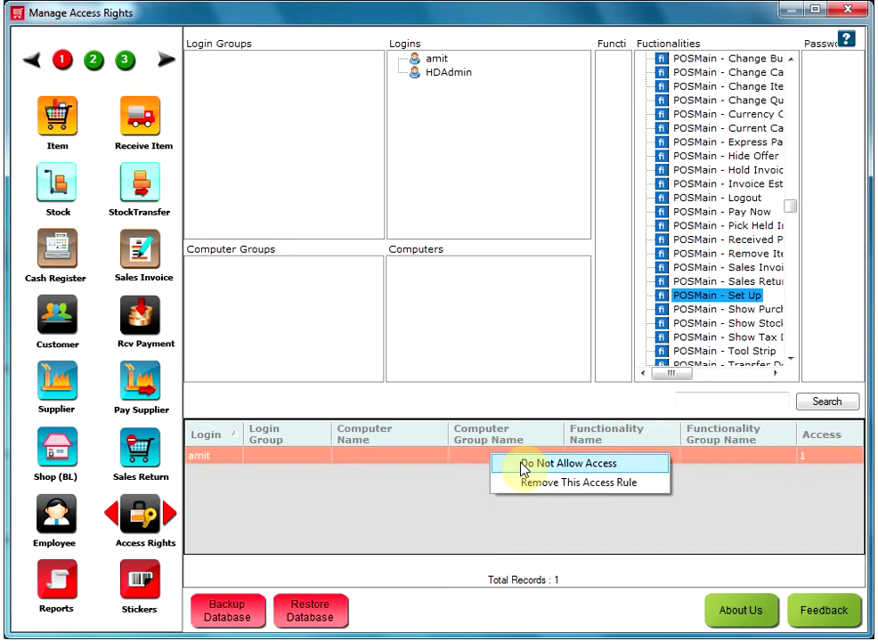
pyautogui.click(525, 464)
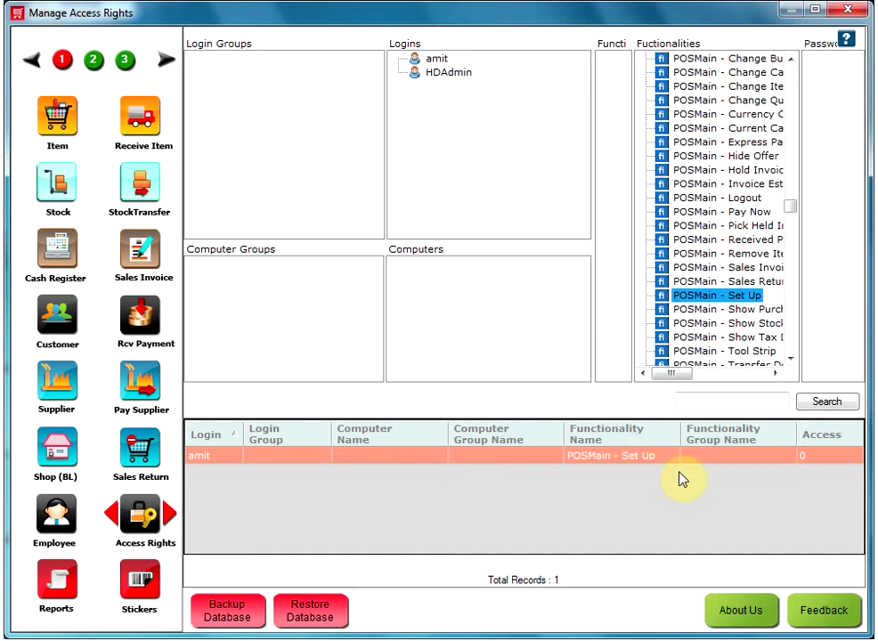
# Close Manage Access Rights and the main window, then enter the new employee's user name at login.
pyautogui.click(851, 12)
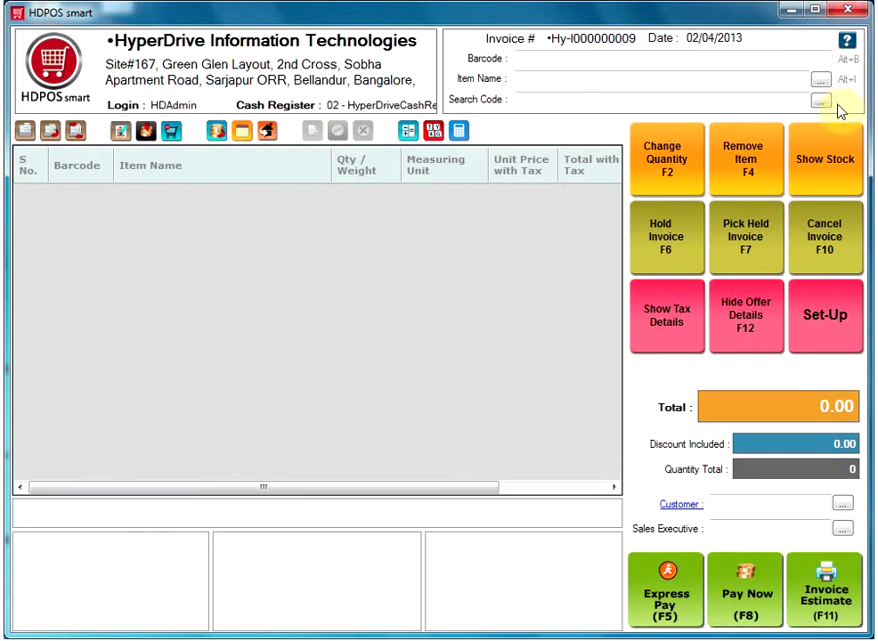
pyautogui.click(851, 12)
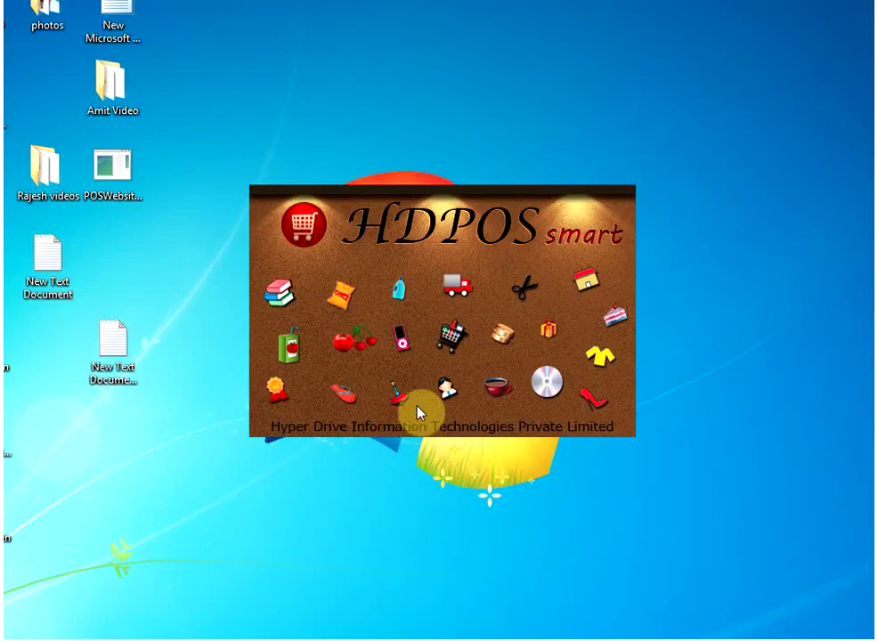
pyautogui.write('ami')
pyautogui.press('BackSpace')
pyautogui.press('BackSpace')
pyautogui.press('BackSpace')
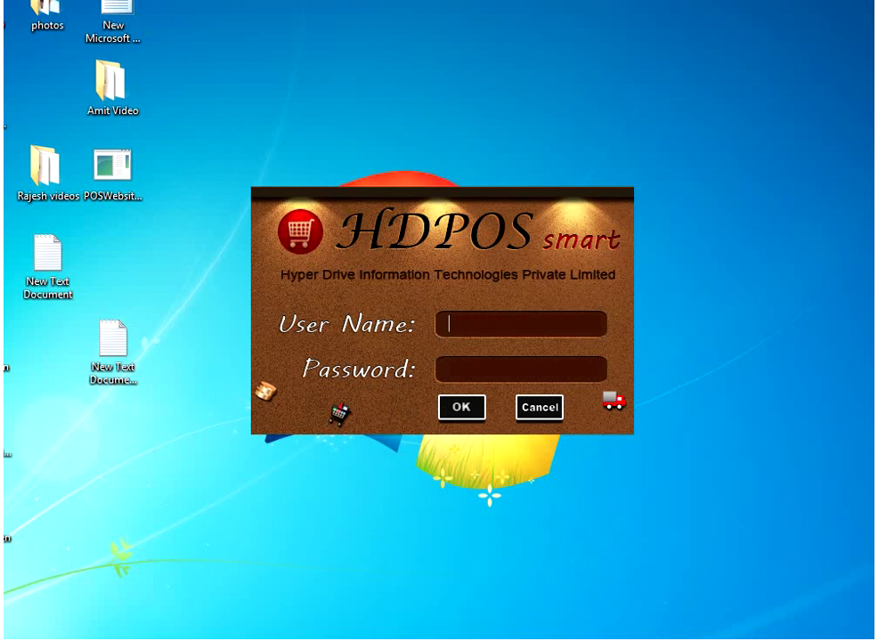
pyautogui.write('amit')
# Enter the new employee's password and log in.
pyautogui.click(450, 368)
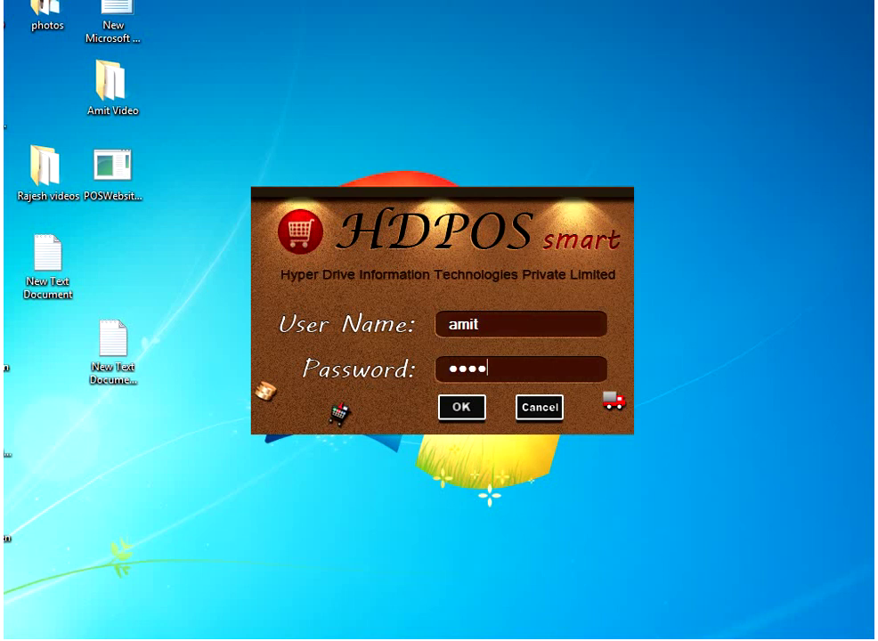
pyautogui.click(463, 410)
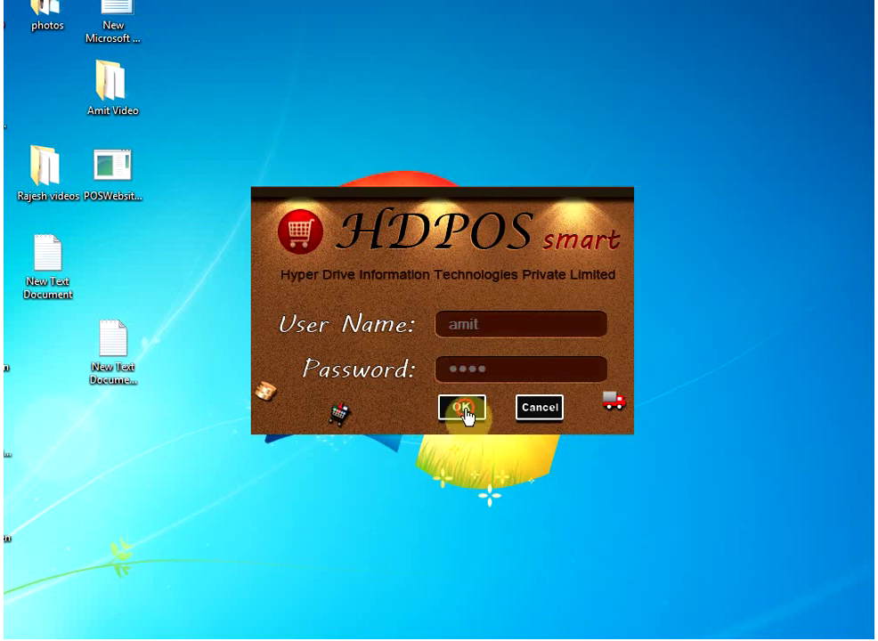